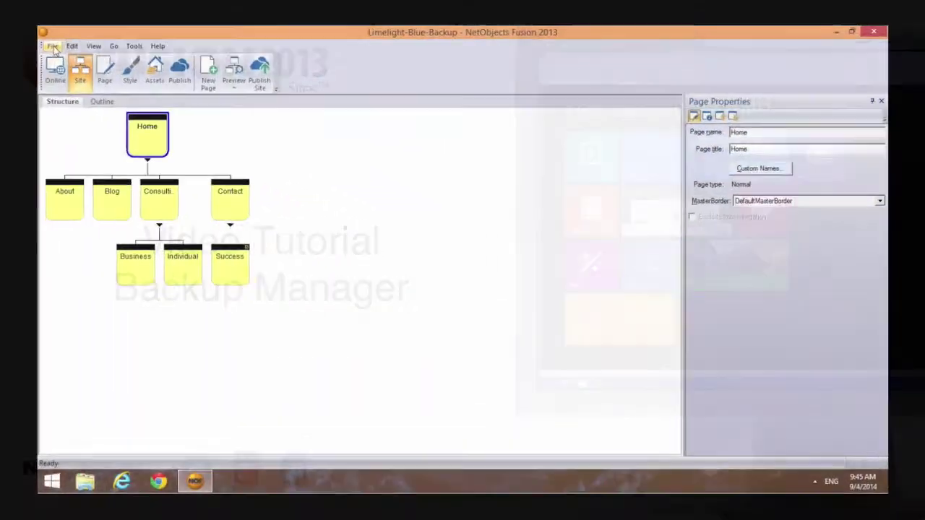
Step: Open the Backup Manager for the Limelight-Blue-Backup site from the File menu
{"action": "left_click", "coordinate": [7, 22]}
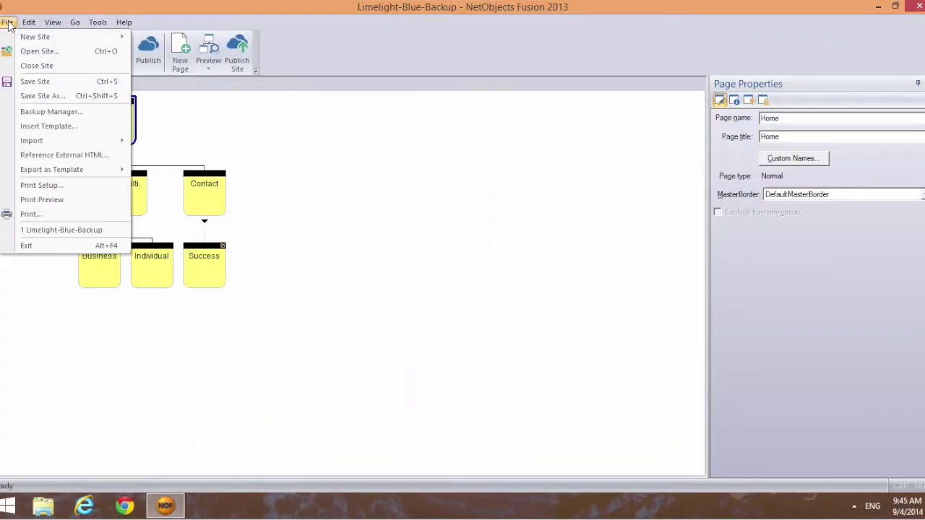
{"action": "left_click", "coordinate": [46, 112]}
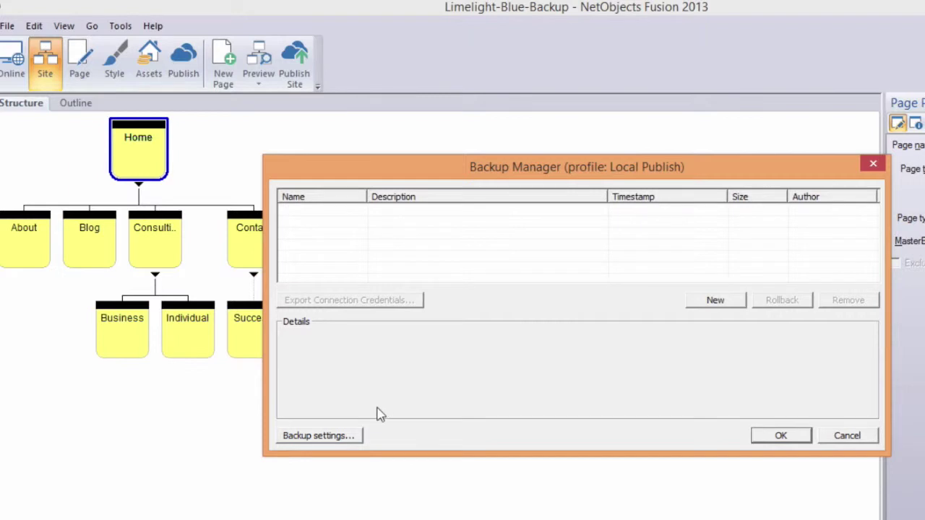
Step: Store backups on the marketing.private publish profile, connecting to them whenever the site is closed
{"action": "left_click", "coordinate": [326, 437]}
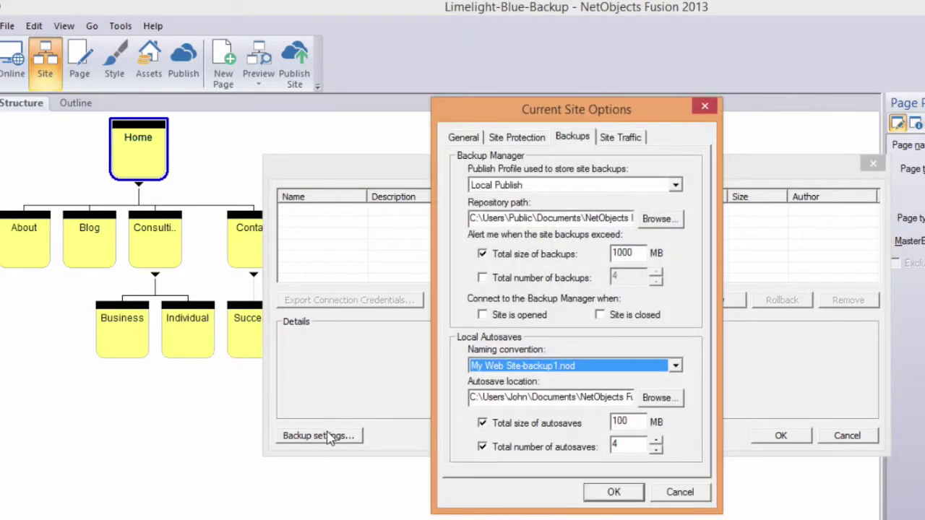
{"action": "left_click", "coordinate": [674, 186]}
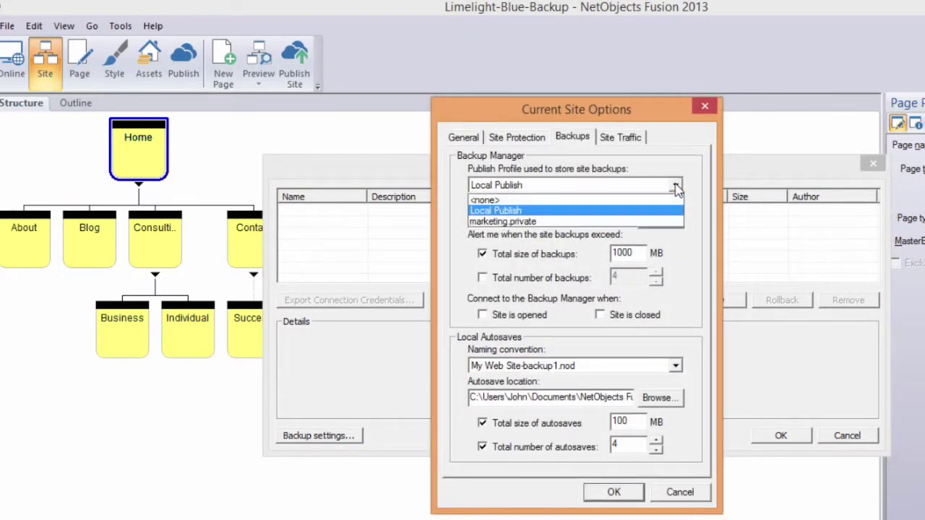
{"action": "left_click", "coordinate": [532, 221]}
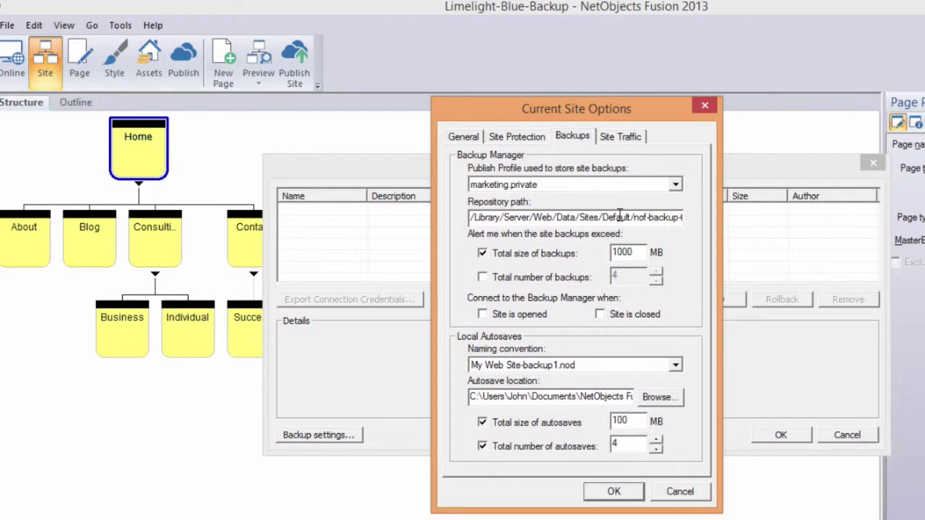
{"action": "left_click", "coordinate": [600, 315]}
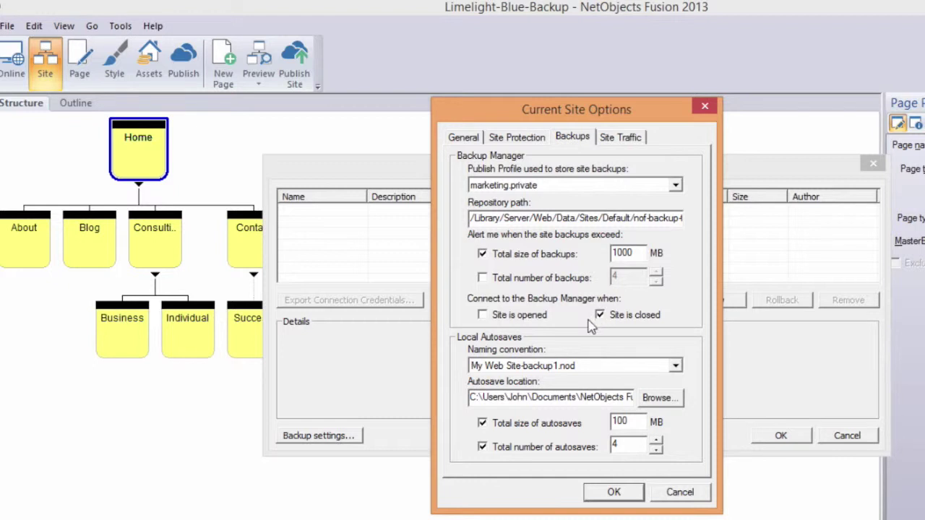
{"action": "left_click", "coordinate": [613, 492]}
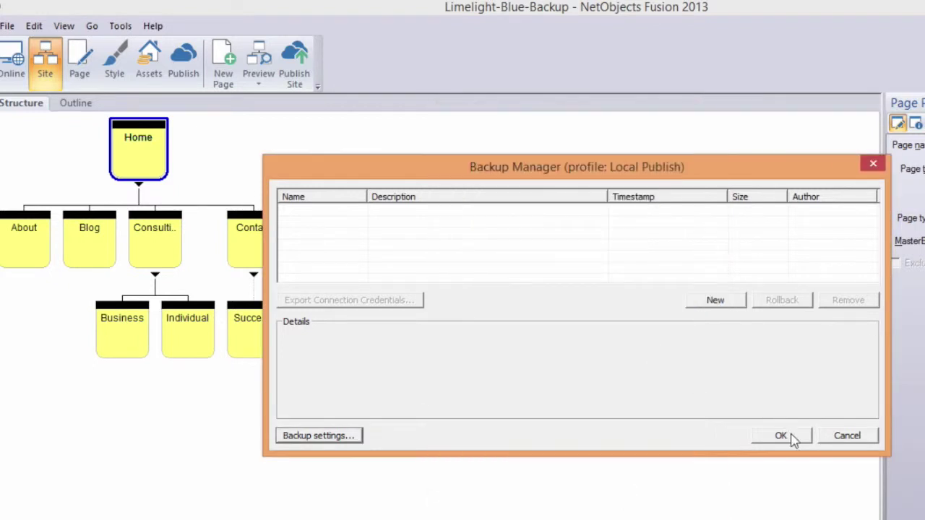
Step: Reopen the Backup Manager and create backup Version1 with the note 'Initial backup.'
{"action": "left_click", "coordinate": [791, 437]}
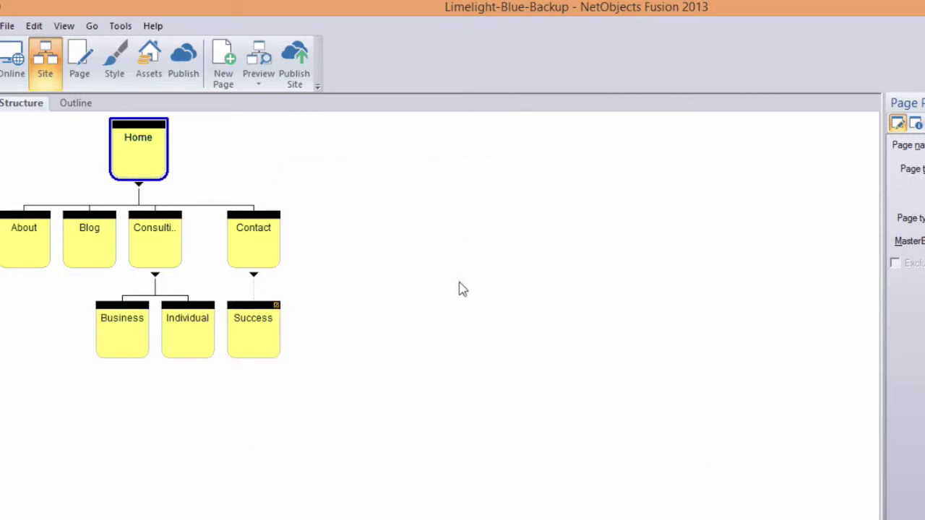
{"action": "left_click", "coordinate": [8, 25]}
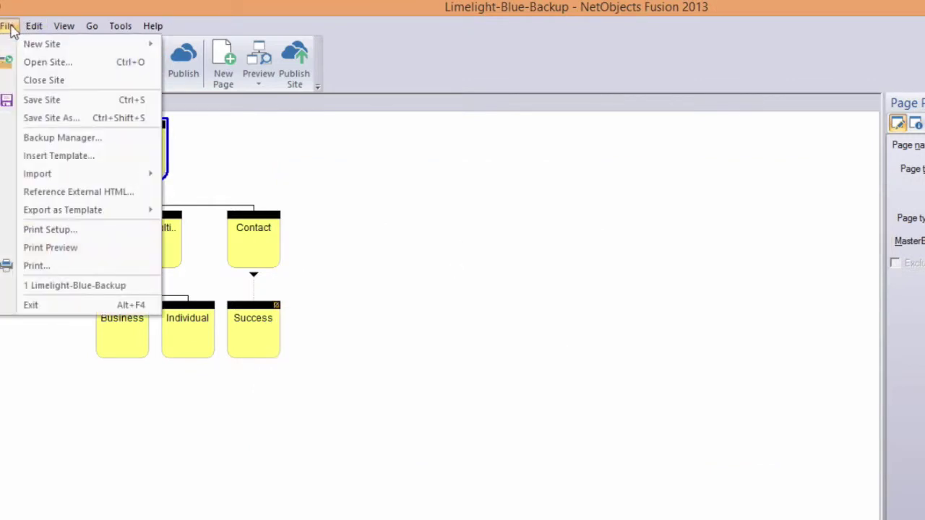
{"action": "left_click", "coordinate": [50, 137]}
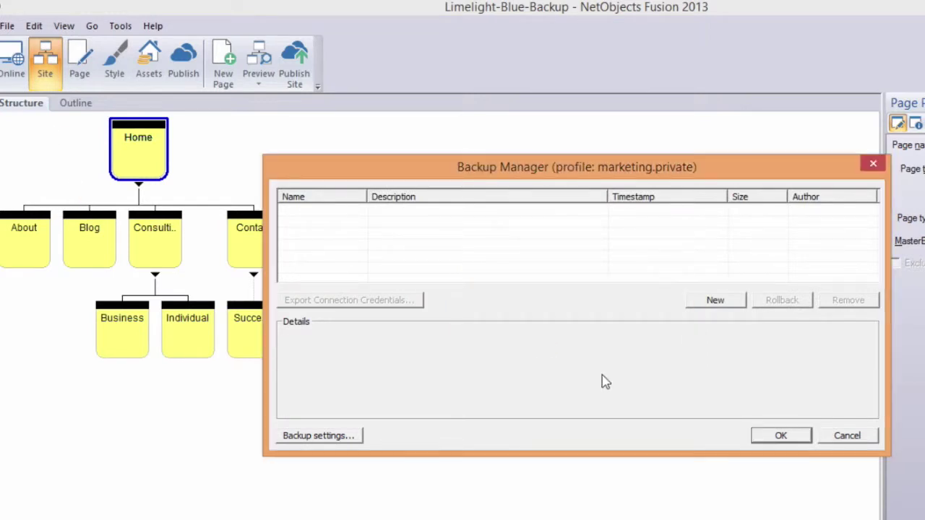
{"action": "left_click", "coordinate": [715, 300]}
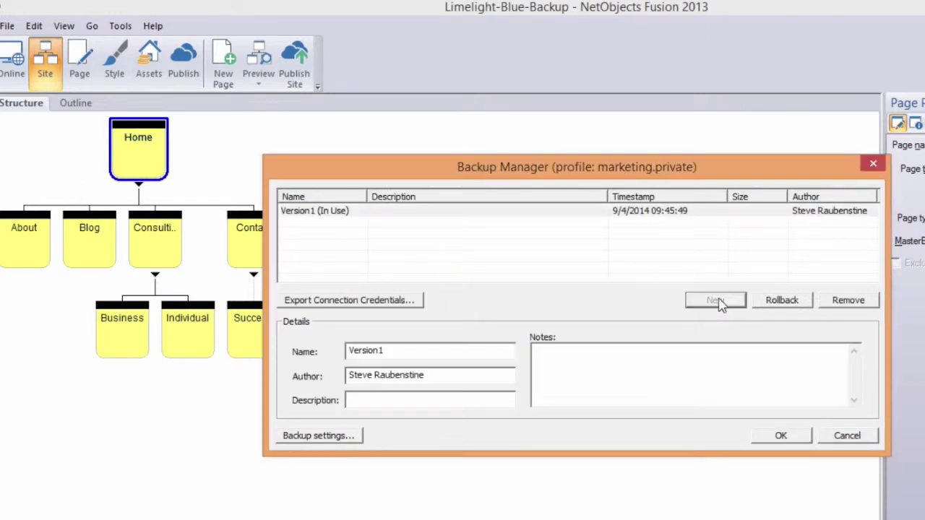
{"action": "left_click", "coordinate": [562, 354]}
{"action": "type", "text": "Initial backup."}
{"action": "left_click", "coordinate": [782, 436]}
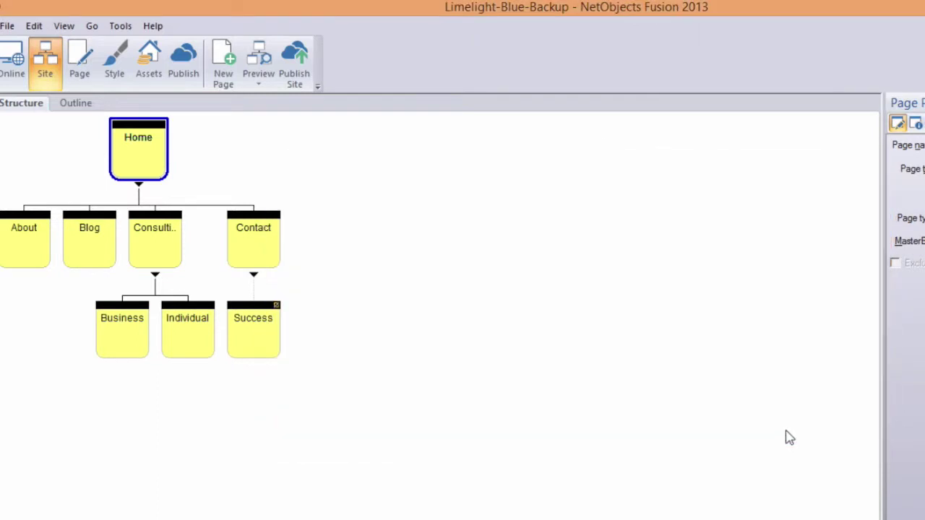
Step: Export the backup connection credentials to the Desktop as website-backup-recovery-file
{"action": "left_click", "coordinate": [7, 26]}
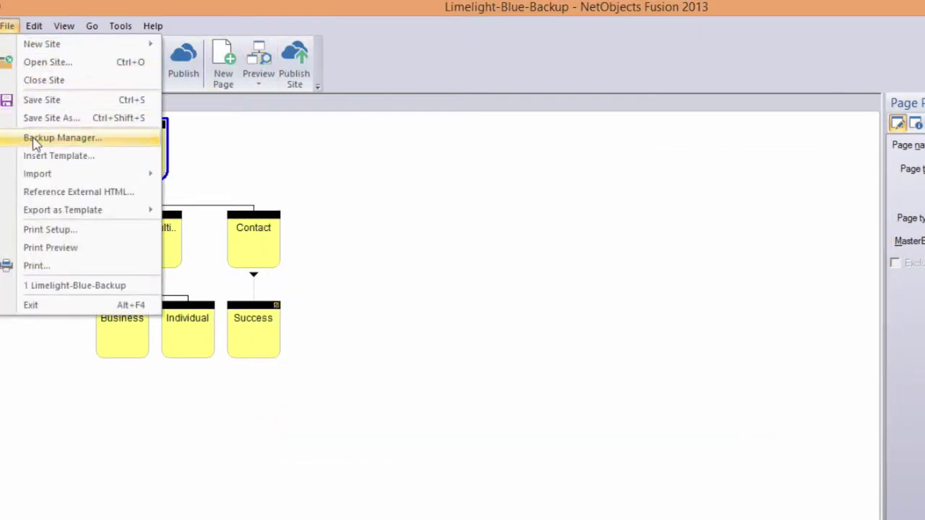
{"action": "left_click", "coordinate": [64, 138]}
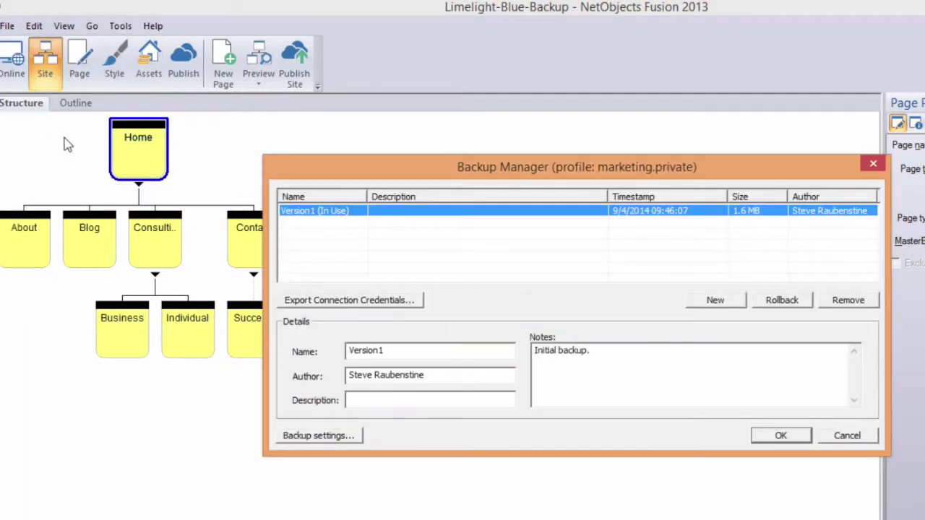
{"action": "left_click", "coordinate": [358, 301]}
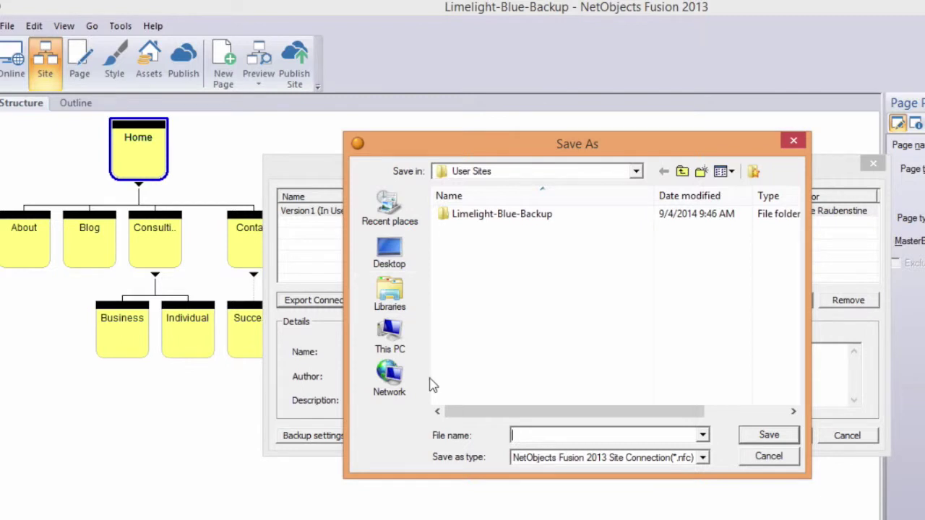
{"action": "left_click", "coordinate": [389, 254]}
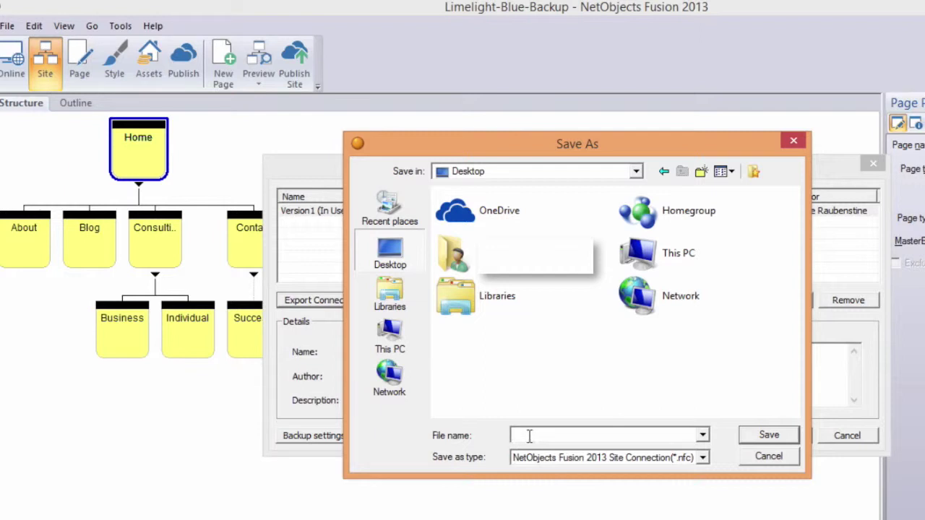
{"action": "type", "text": "website-backup-recovery"}
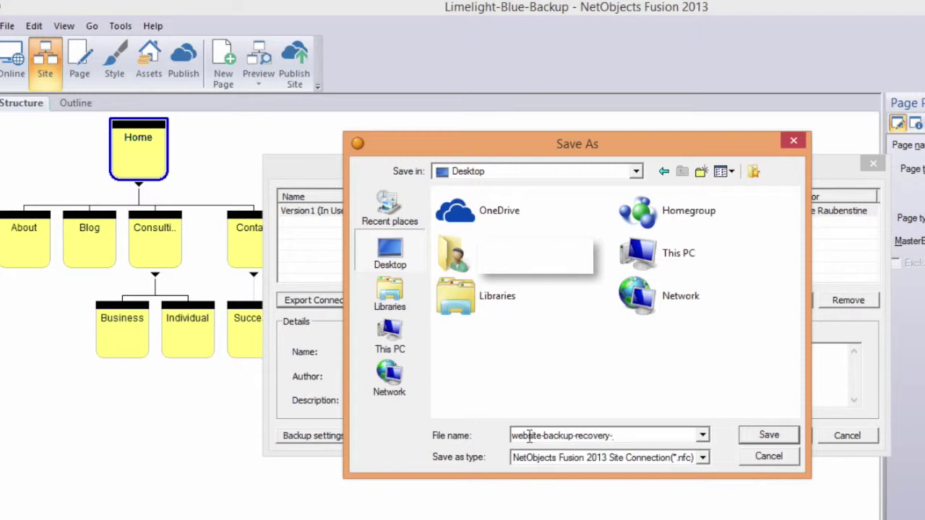
{"action": "type", "text": "-file"}
{"action": "left_click", "coordinate": [769, 435]}
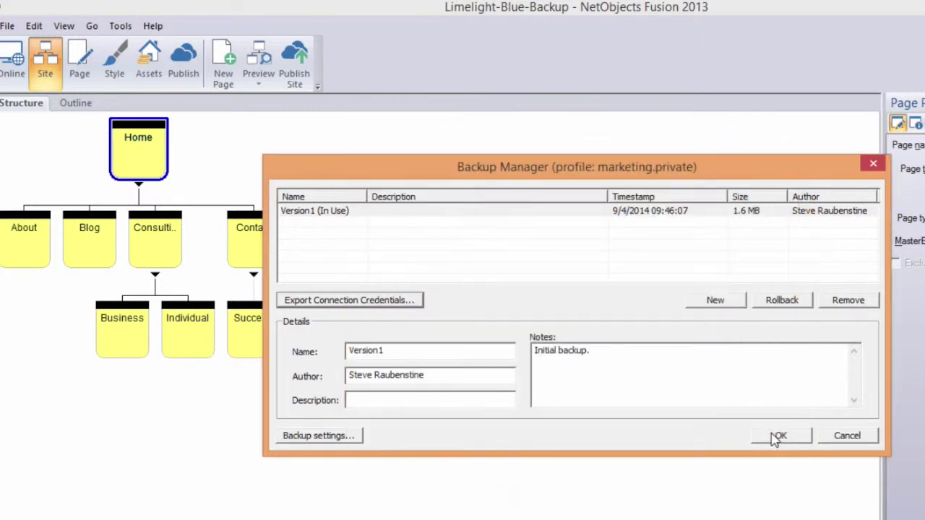
{"action": "left_click", "coordinate": [783, 436]}
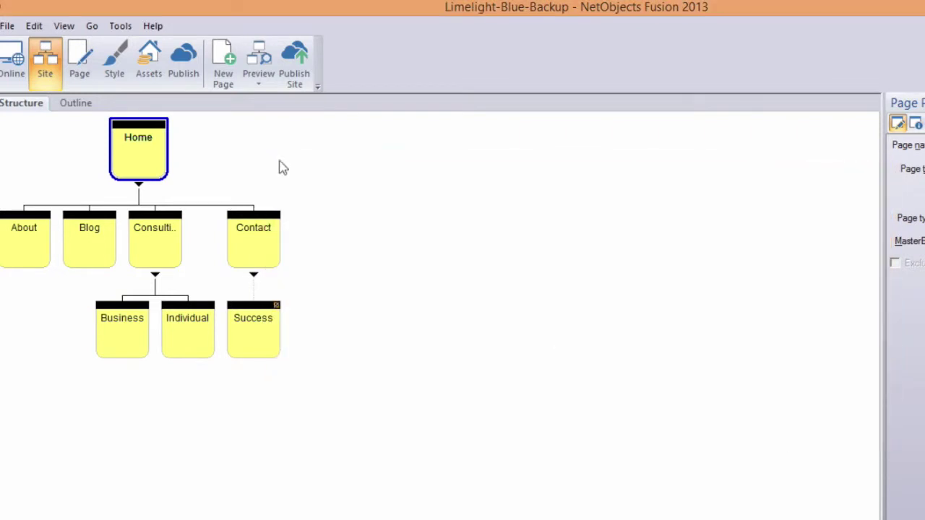
Step: Close the site, saving changes and adding them to the backups as Version2
{"action": "left_click", "coordinate": [8, 27]}
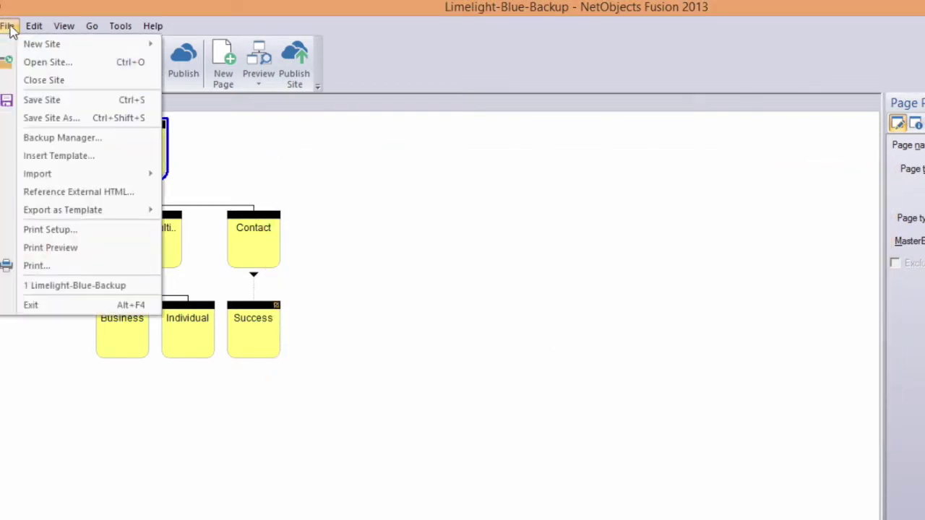
{"action": "left_click", "coordinate": [36, 81]}
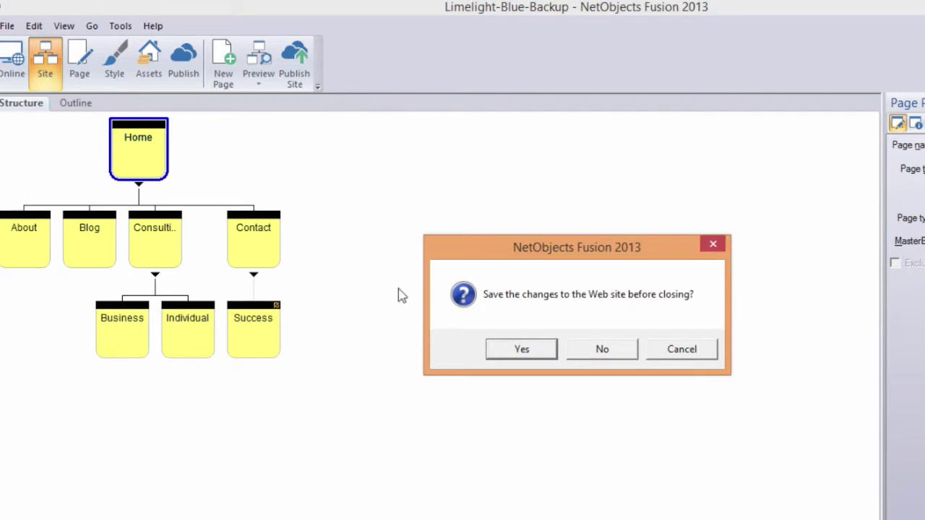
{"action": "left_click", "coordinate": [528, 351]}
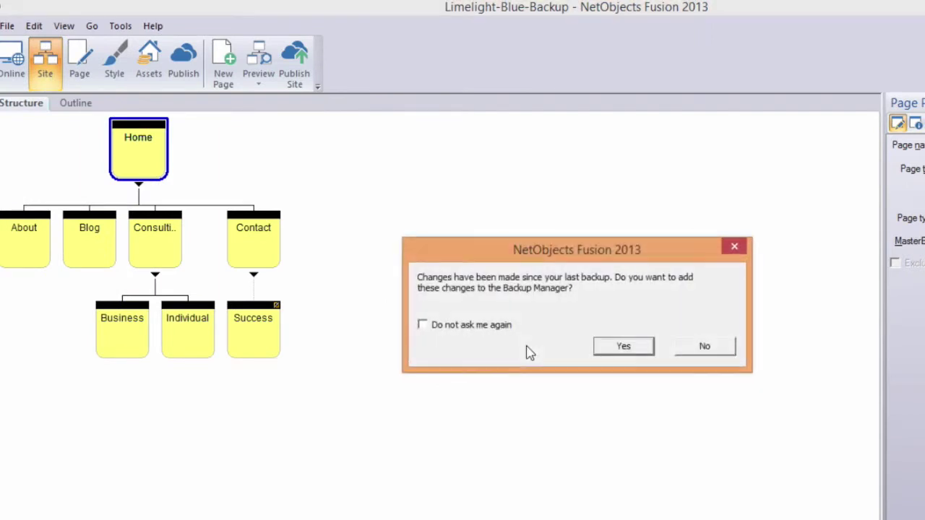
{"action": "left_click", "coordinate": [625, 346]}
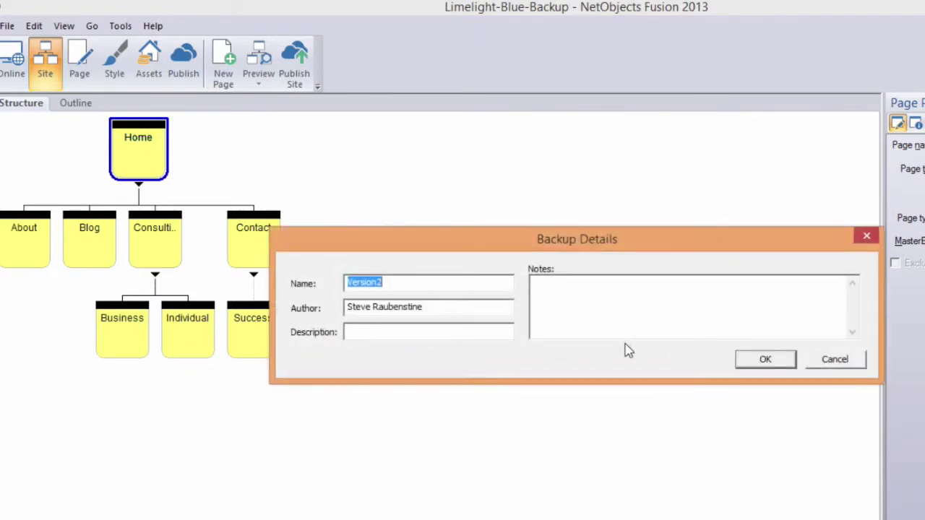
{"action": "left_click", "coordinate": [765, 359]}
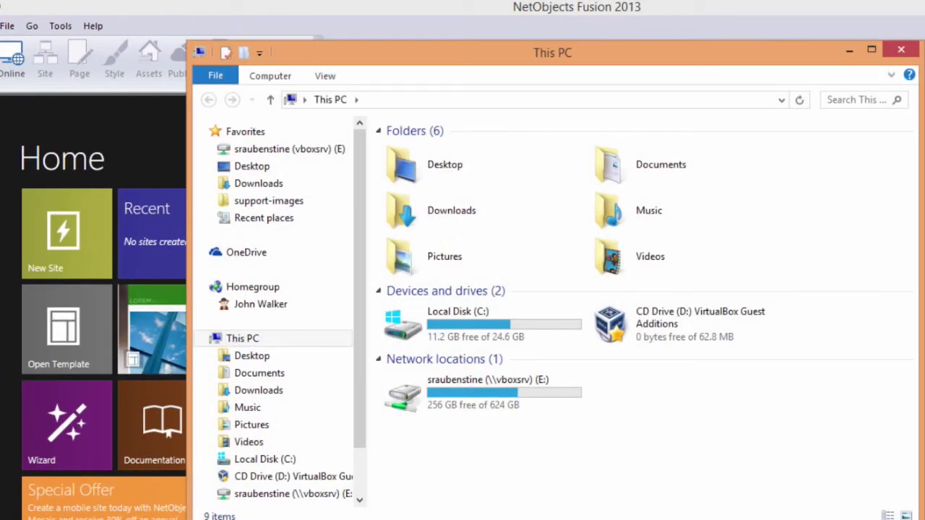
{"action": "double_click", "coordinate": [442, 165]}
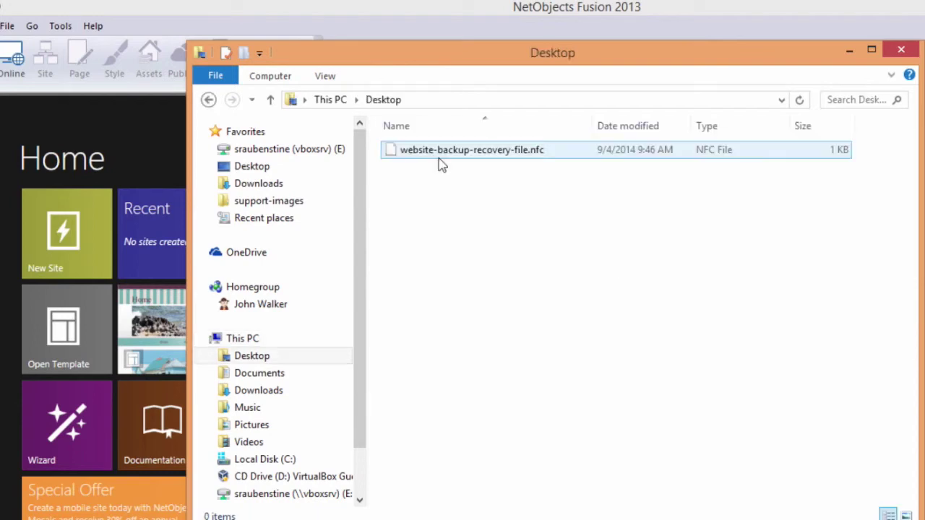
{"action": "right_click", "coordinate": [449, 154]}
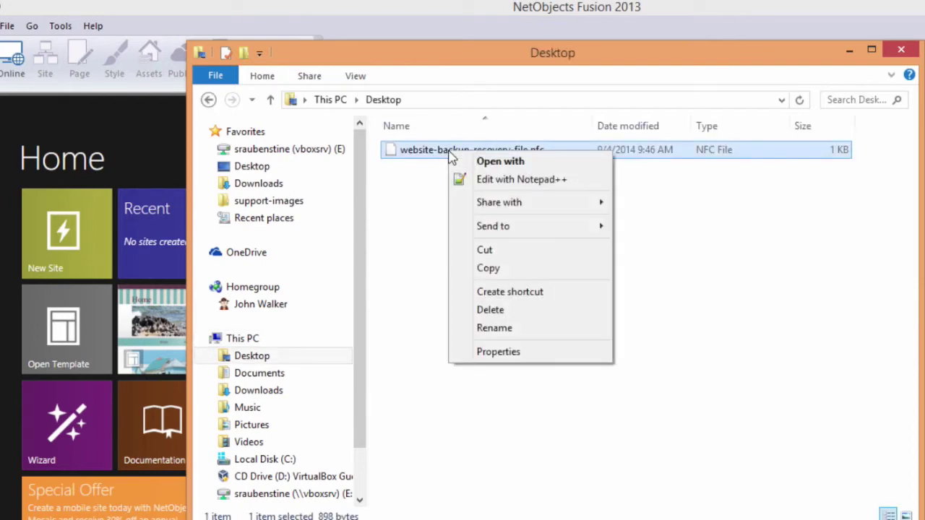
{"action": "left_click", "coordinate": [503, 163]}
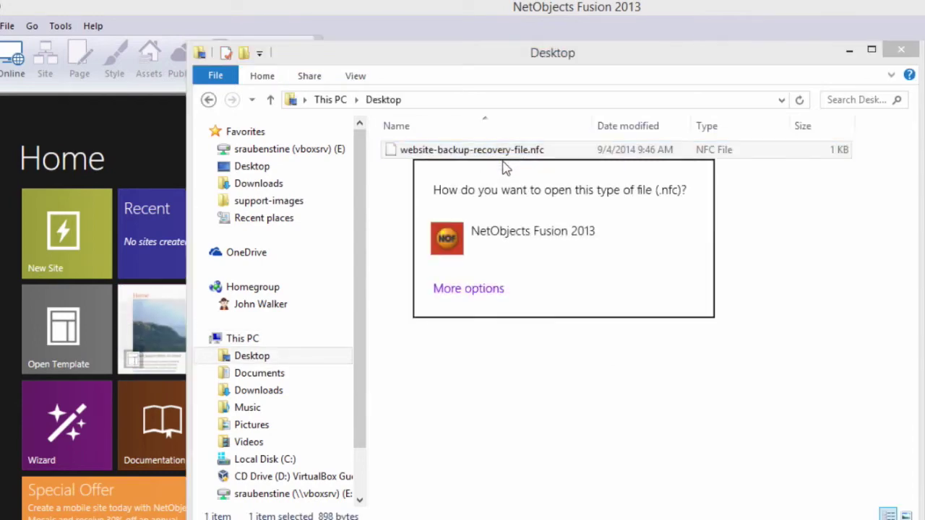
{"action": "left_click", "coordinate": [540, 240]}
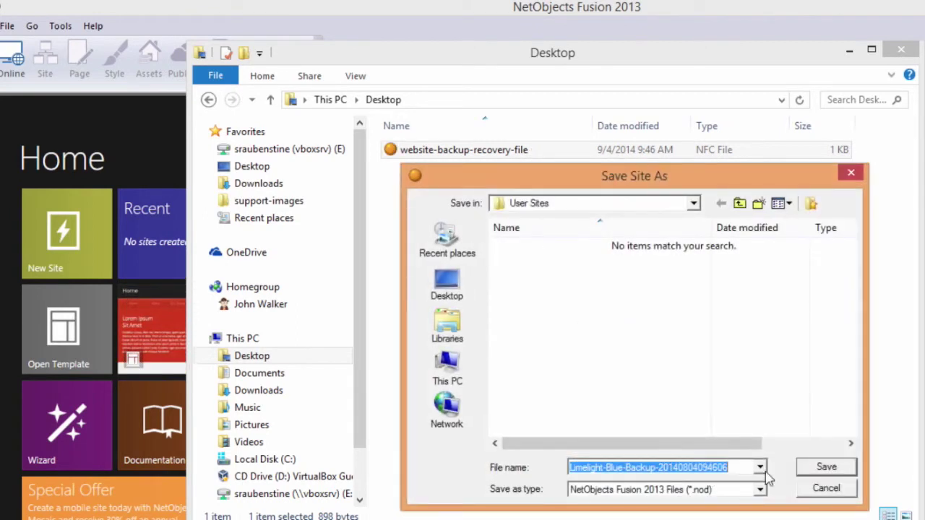
{"action": "left_click", "coordinate": [826, 467]}
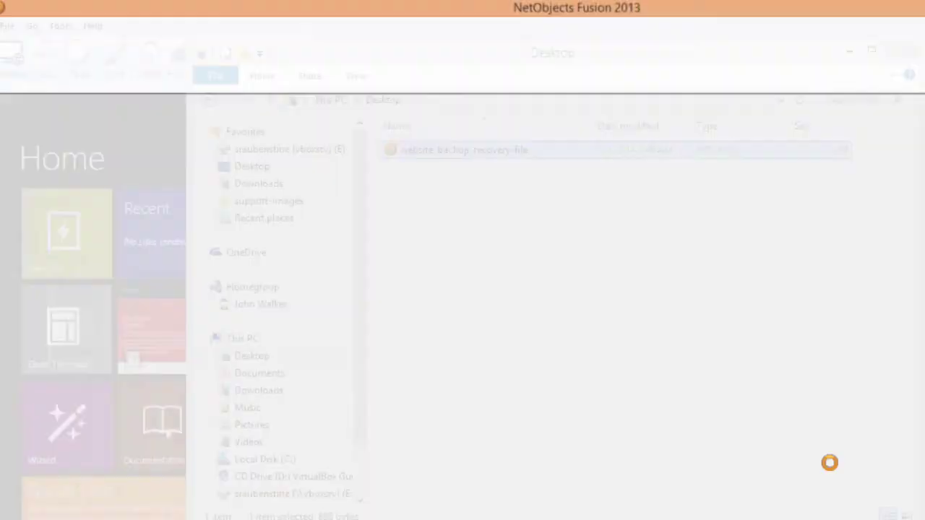